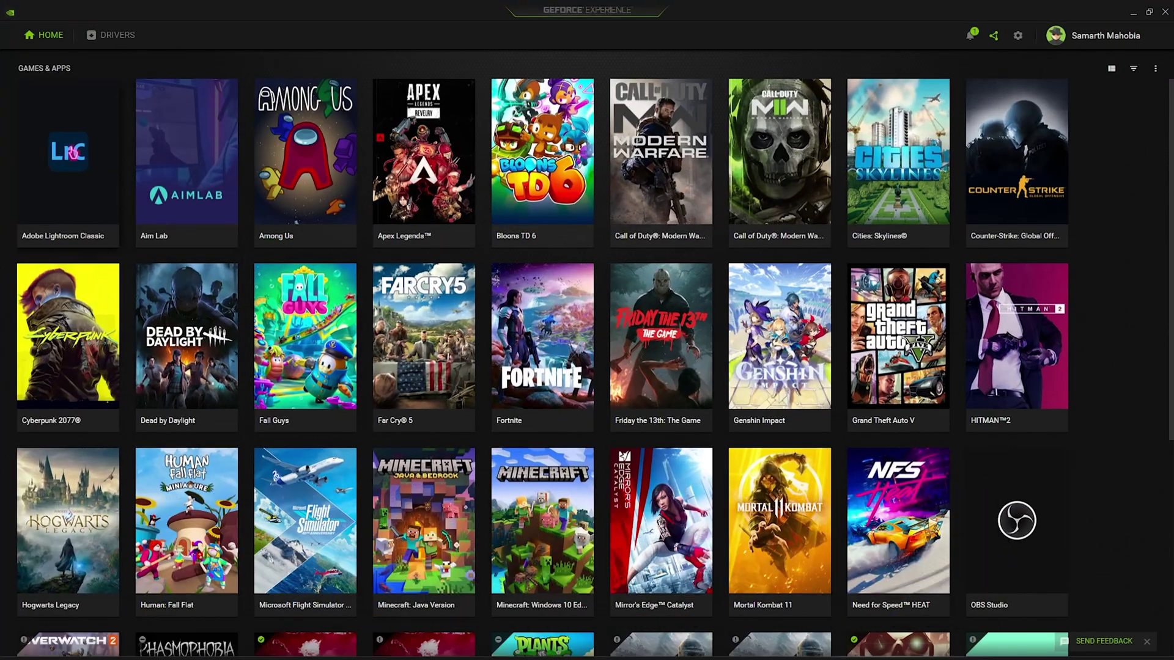
Step: Start downloading GeForce Game Ready Driver 531.18 from the GeForce Experience Drivers page
{"action": "mouse_move", "coordinate": [352, 340]}
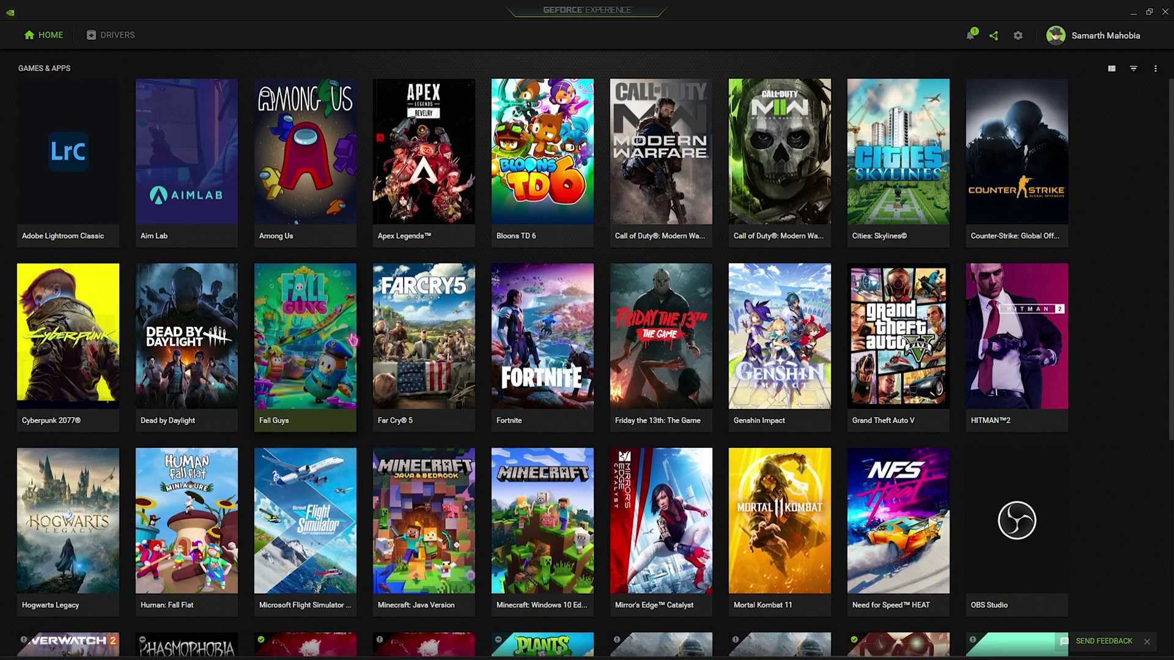
{"action": "left_click", "coordinate": [114, 46]}
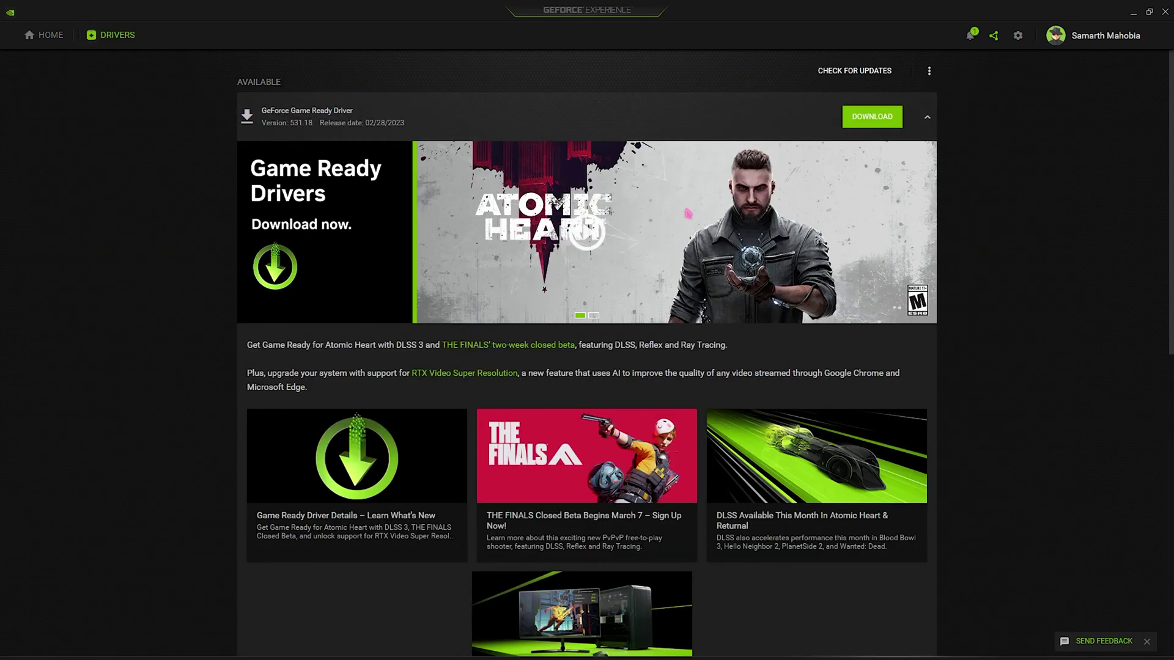
{"action": "left_click", "coordinate": [872, 116]}
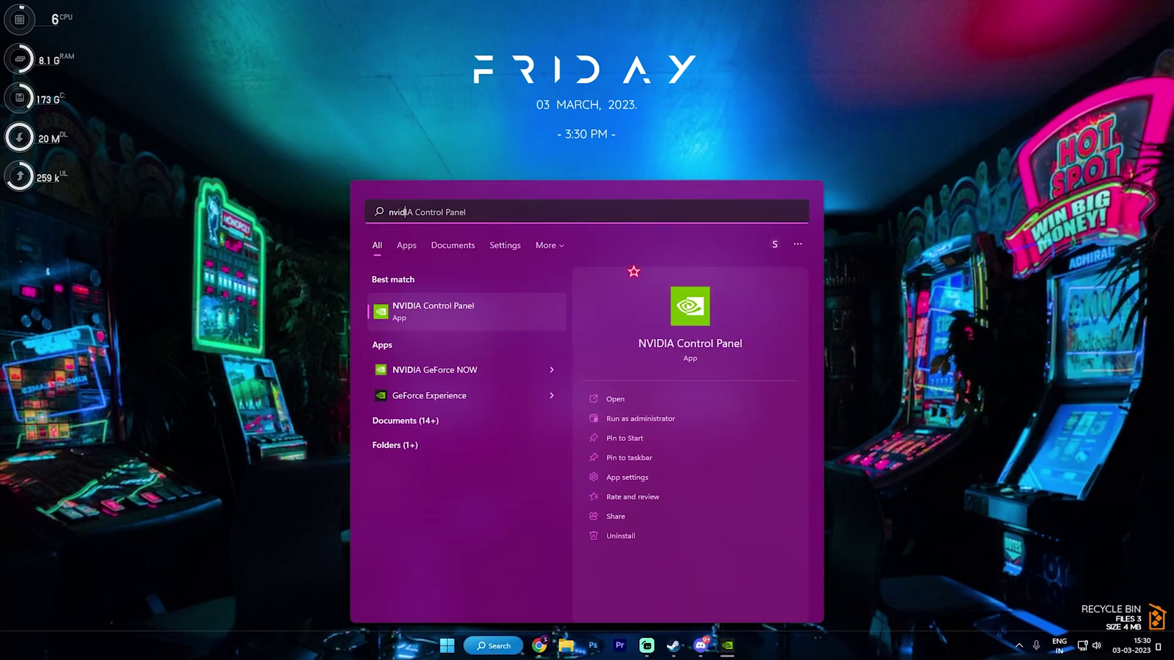
Step: Launch NVIDIA Control Panel from the 'nvidia' Windows Search best match
{"action": "key", "text": "Return"}
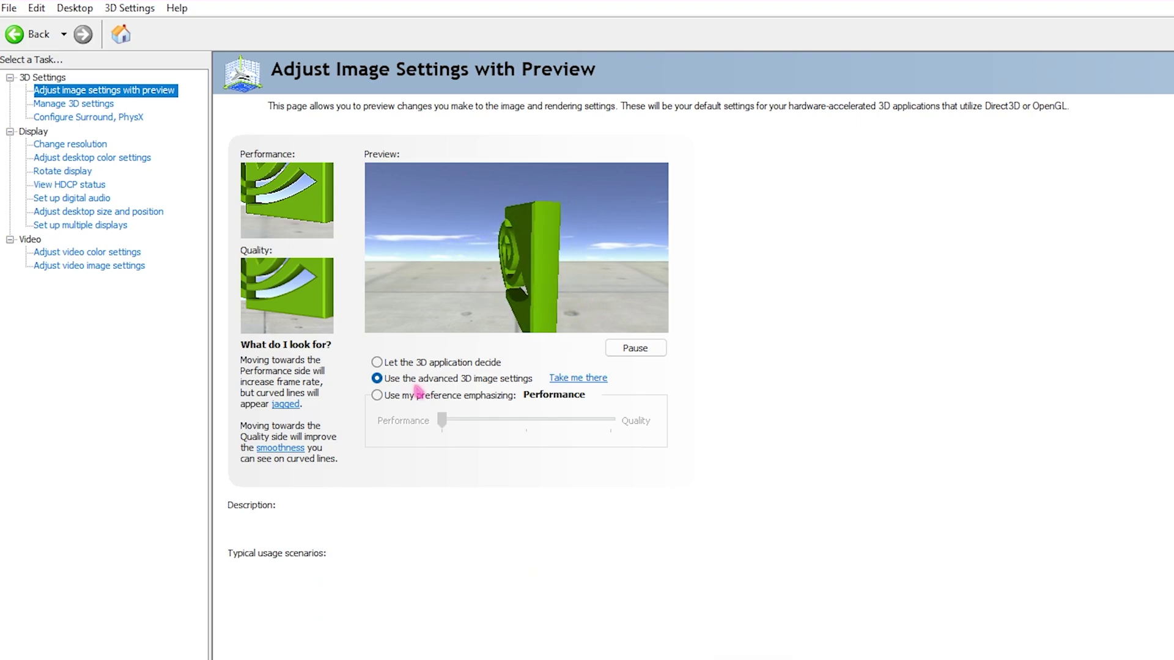
Step: In global Manage 3D Settings, keep Image Scaling on and lower its sharpening to 51%
{"action": "left_click", "coordinate": [568, 379]}
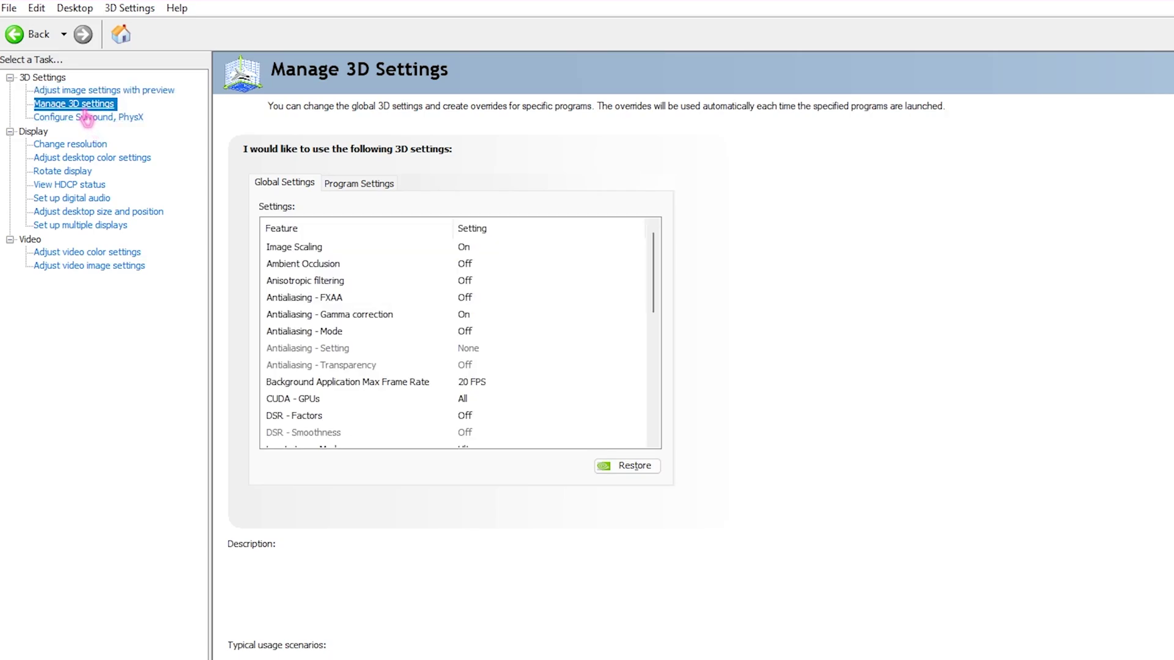
{"action": "mouse_move", "coordinate": [309, 251]}
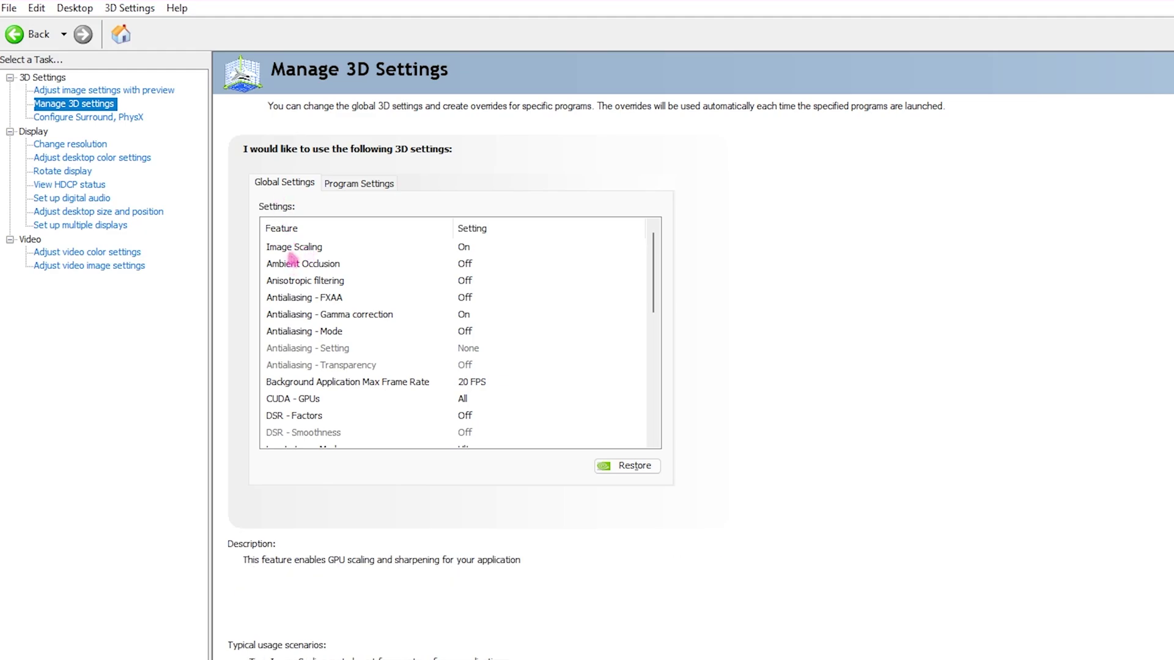
{"action": "left_click", "coordinate": [309, 249]}
{"action": "left_click", "coordinate": [474, 251]}
{"action": "left_click", "coordinate": [483, 249]}
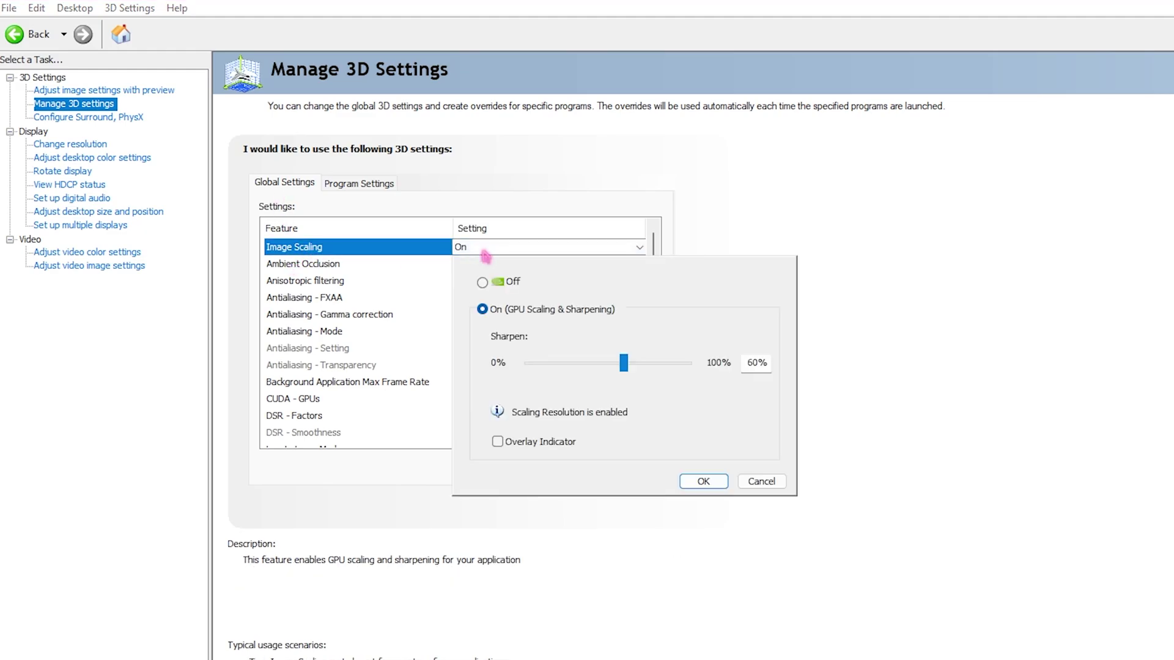
{"action": "left_click_drag", "start_coordinate": [623, 365], "coordinate": [607, 367]}
{"action": "left_click", "coordinate": [703, 481]}
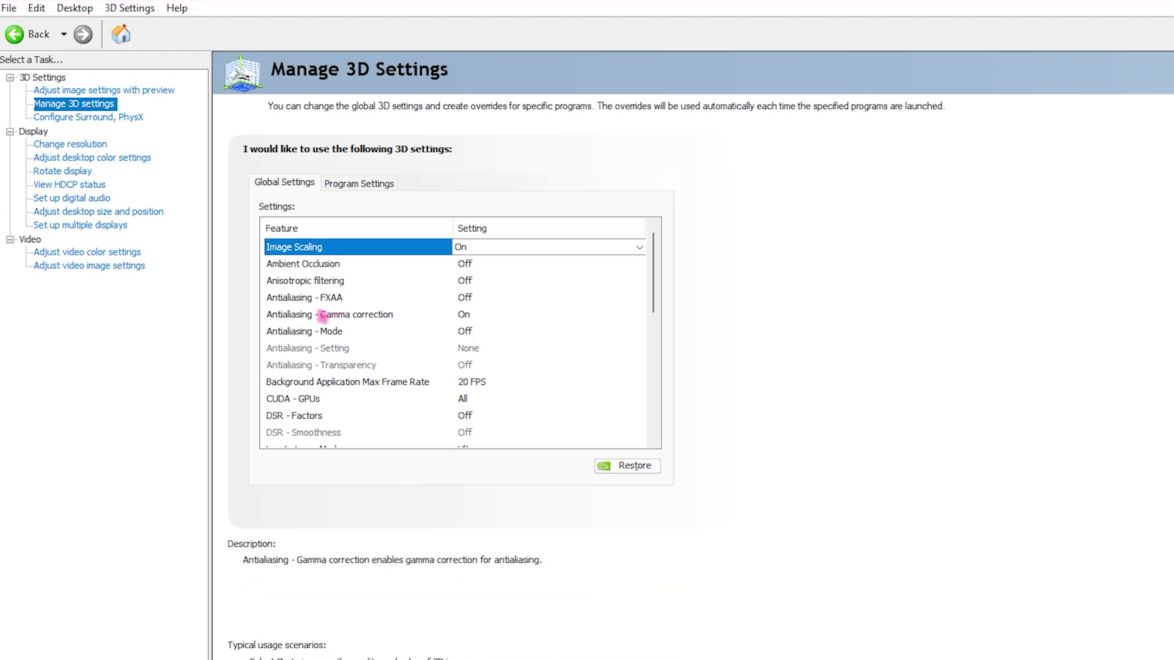
{"action": "left_click", "coordinate": [476, 322]}
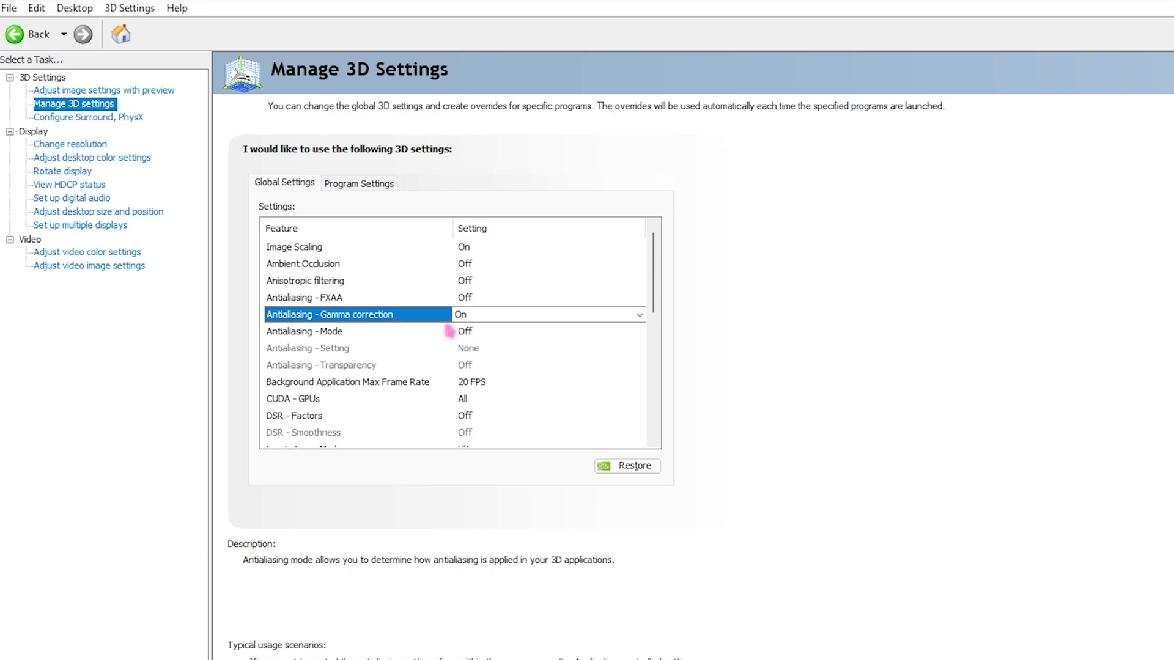
{"action": "left_click", "coordinate": [309, 385]}
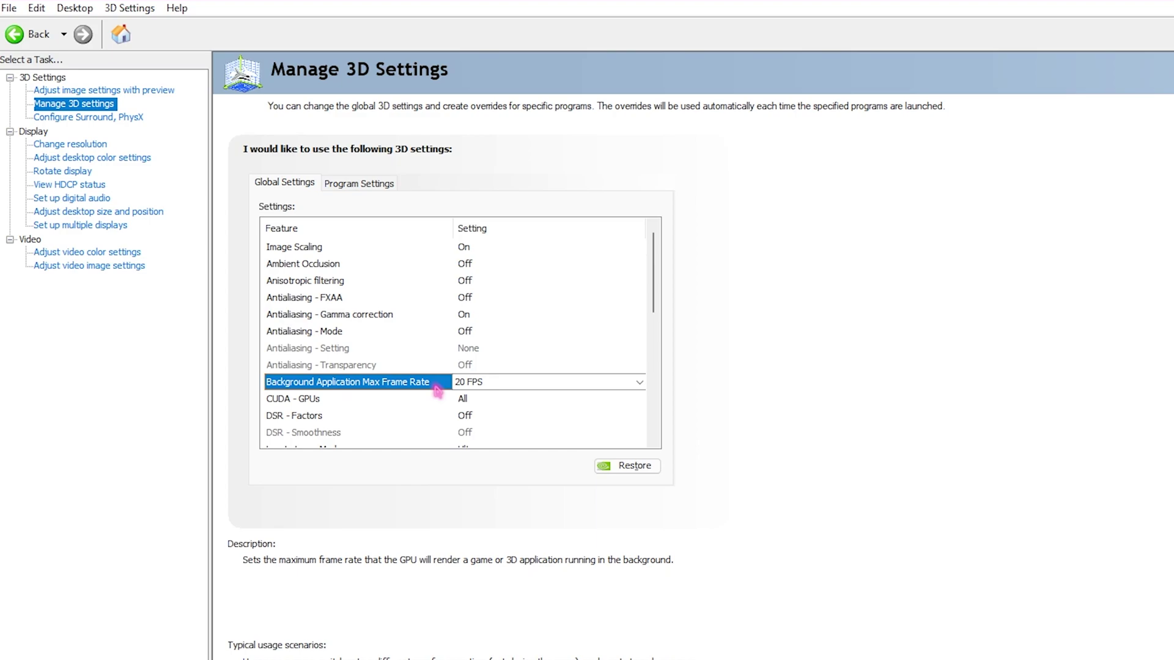
{"action": "left_click", "coordinate": [473, 388]}
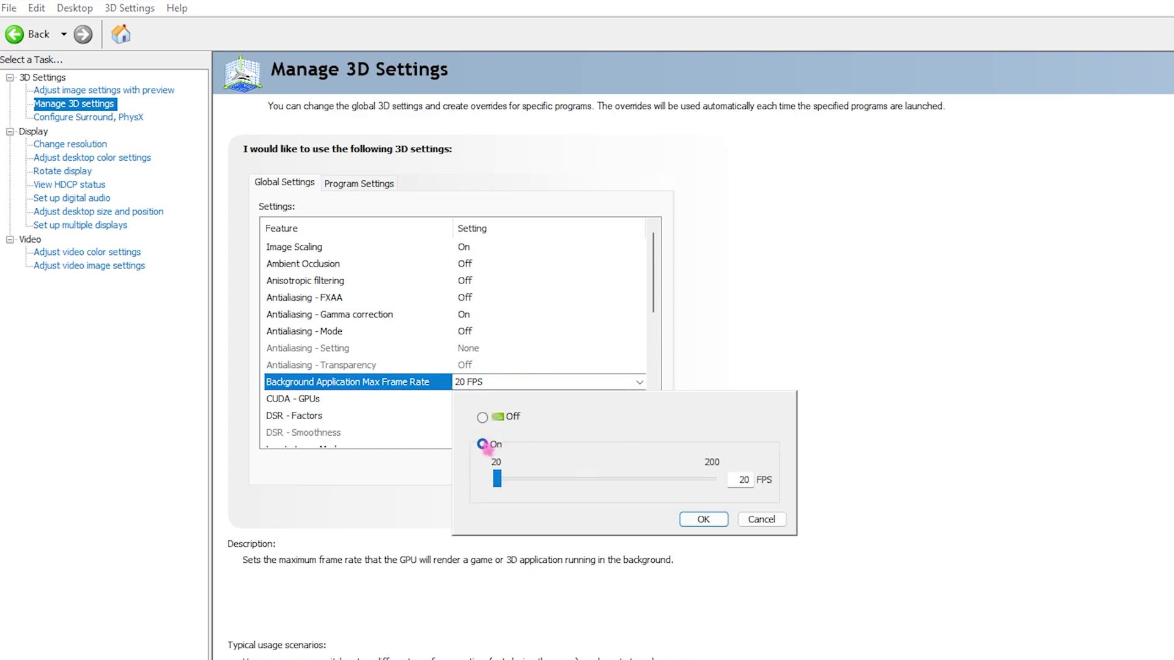
{"action": "mouse_move", "coordinate": [506, 479]}
{"action": "left_mouse_down"}
{"action": "mouse_move", "coordinate": [518, 480]}
{"action": "mouse_move", "coordinate": [503, 482]}
{"action": "left_mouse_up"}
{"action": "left_click", "coordinate": [704, 519]}
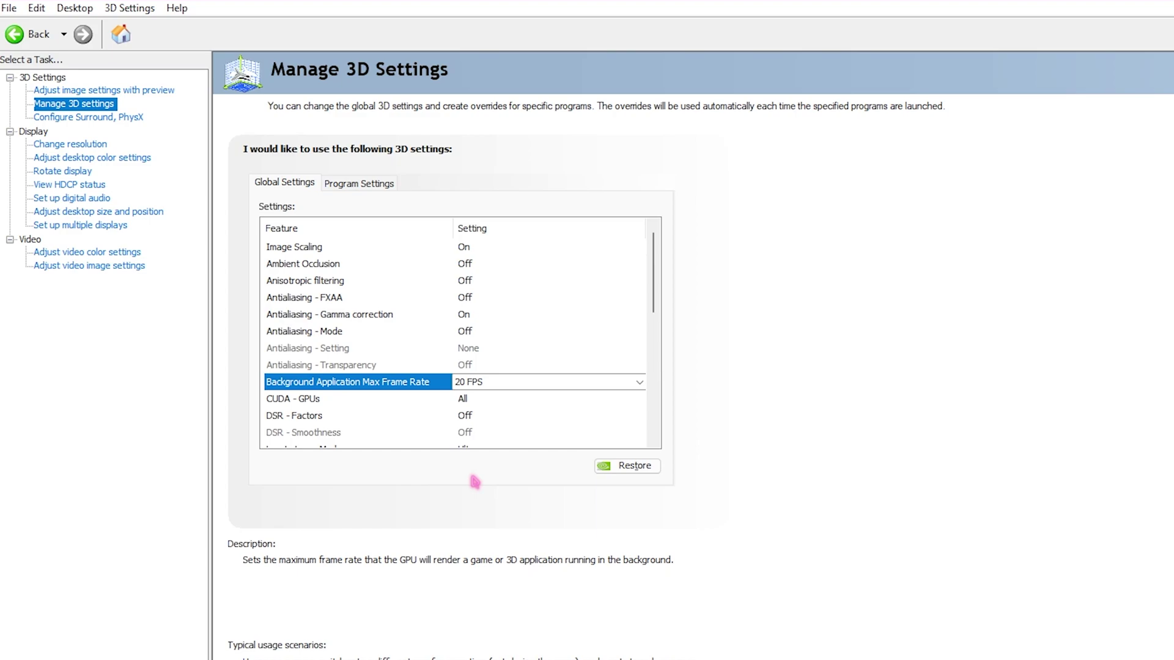
{"action": "scroll", "coordinate": [359, 396], "scroll_direction": "down", "scroll_amount": 1}
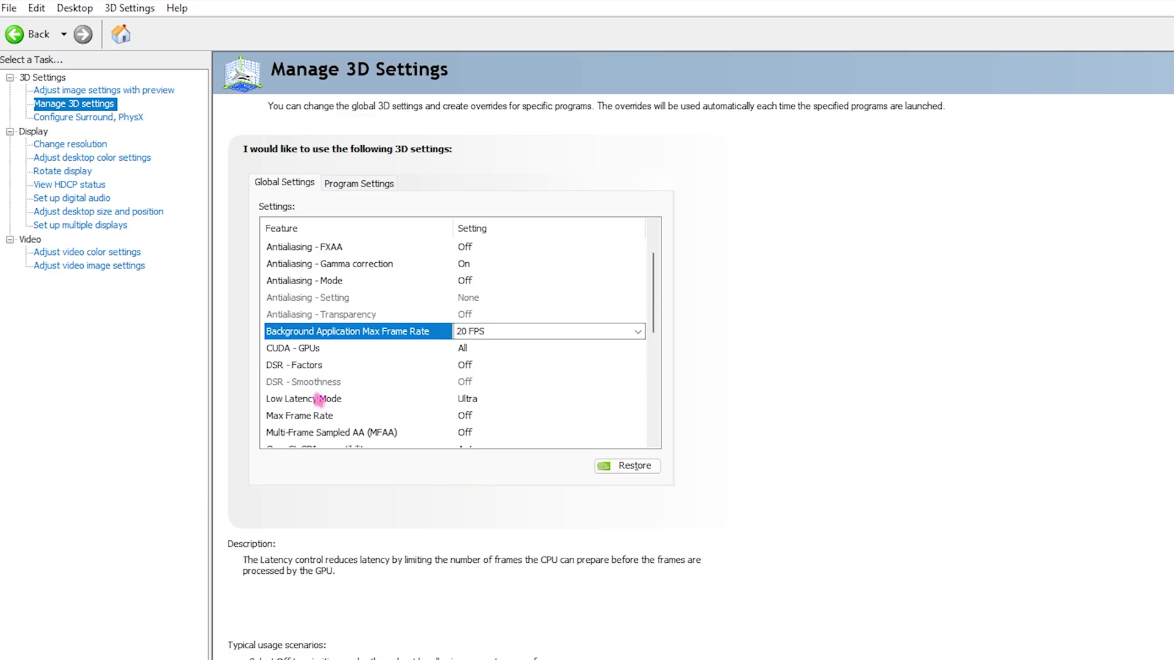
{"action": "left_click", "coordinate": [449, 349]}
{"action": "left_click", "coordinate": [460, 349]}
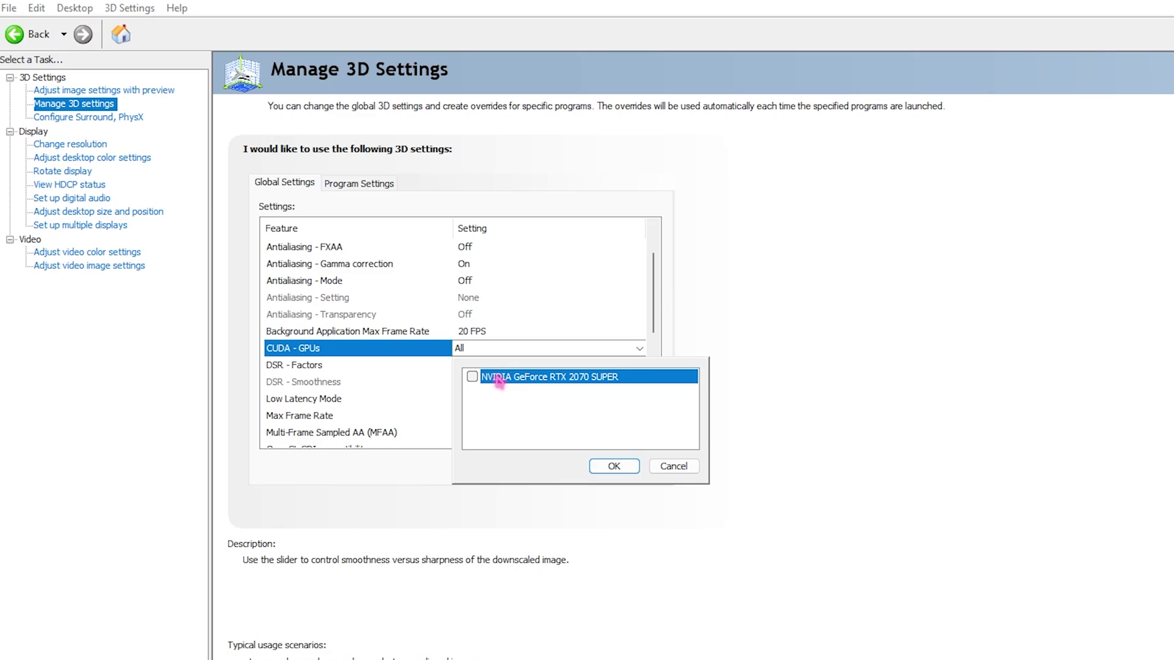
{"action": "left_click", "coordinate": [636, 474]}
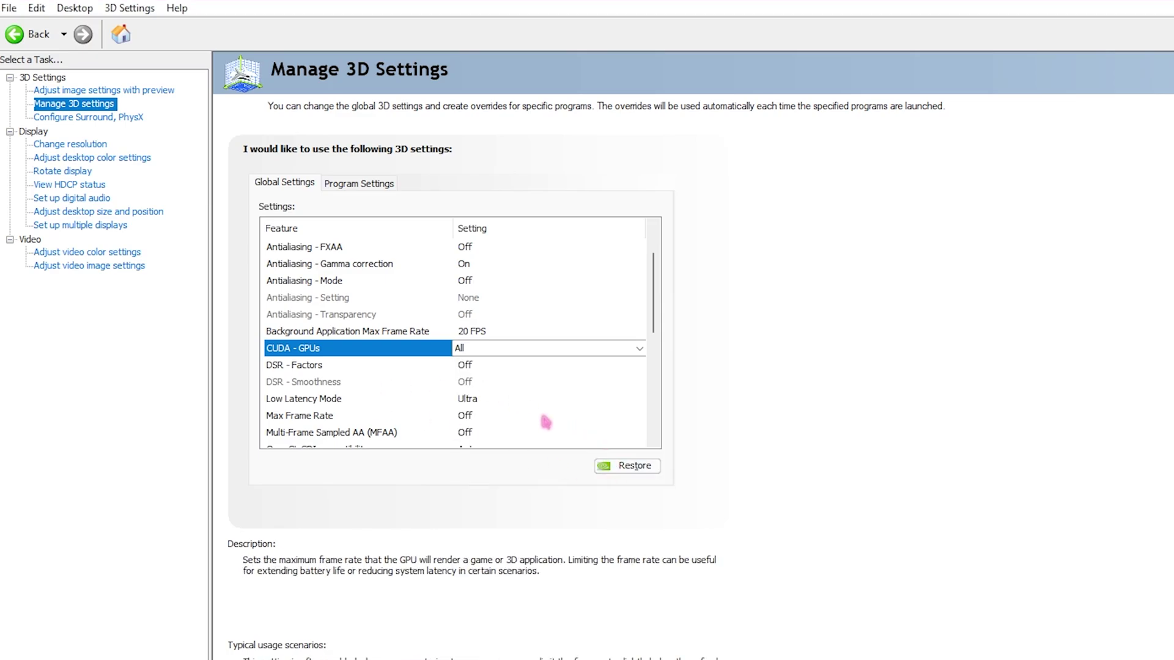
{"action": "scroll", "coordinate": [413, 404], "scroll_direction": "down", "scroll_amount": 1}
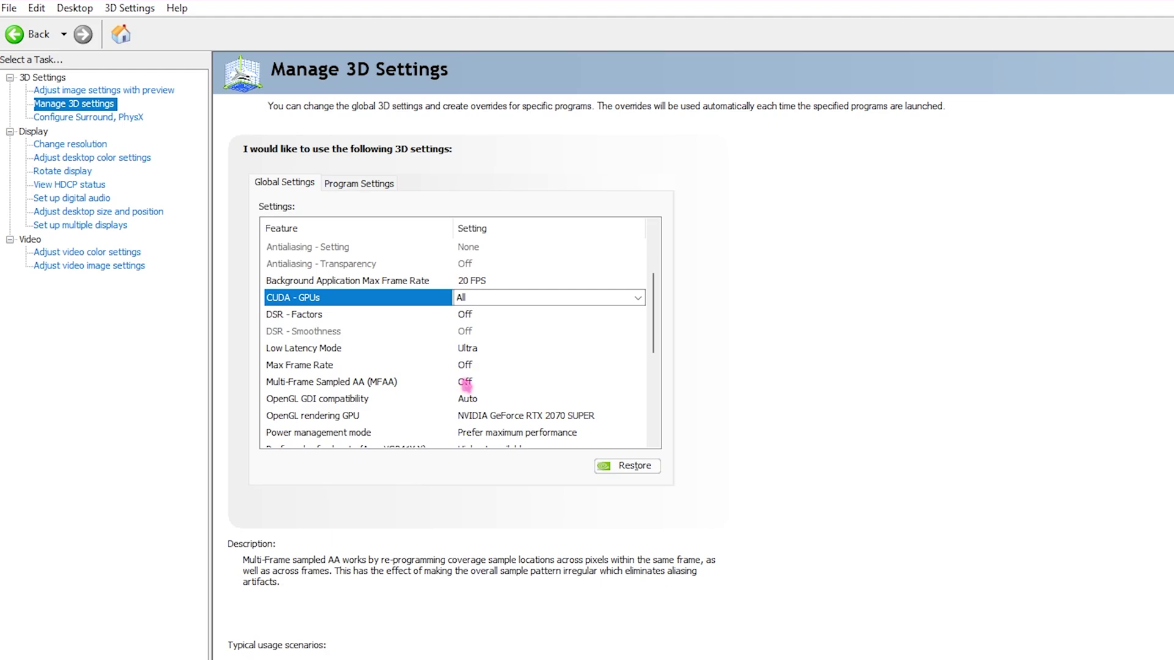
{"action": "scroll", "coordinate": [466, 383], "scroll_direction": "down", "scroll_amount": 1}
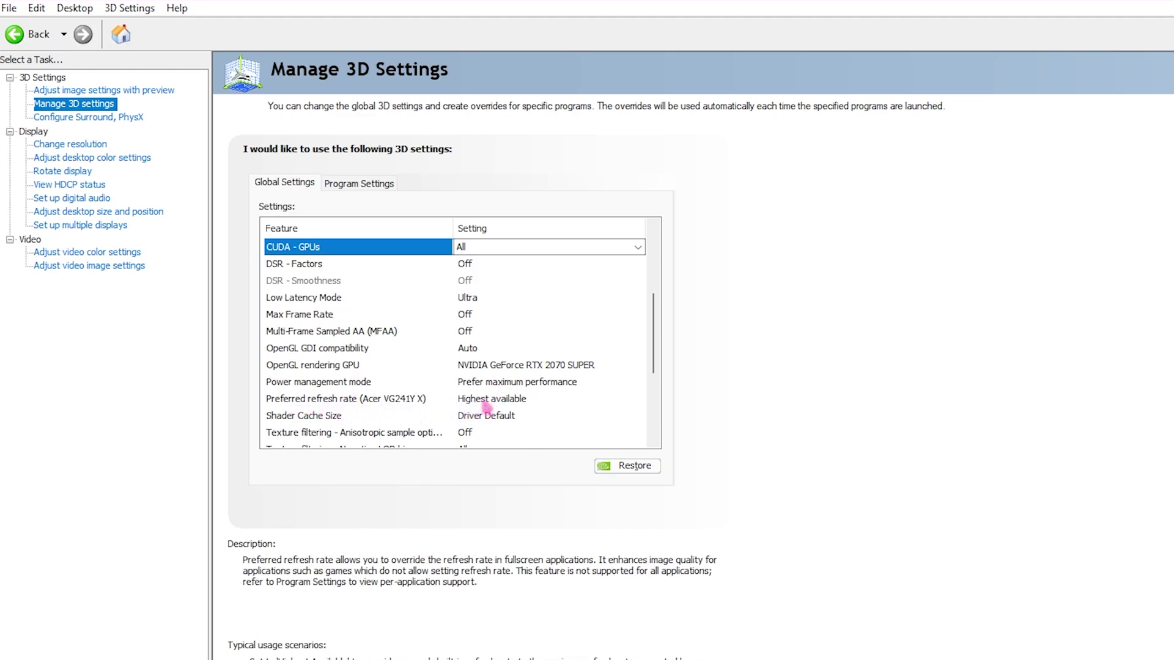
{"action": "scroll", "coordinate": [358, 408], "scroll_direction": "down", "scroll_amount": 1}
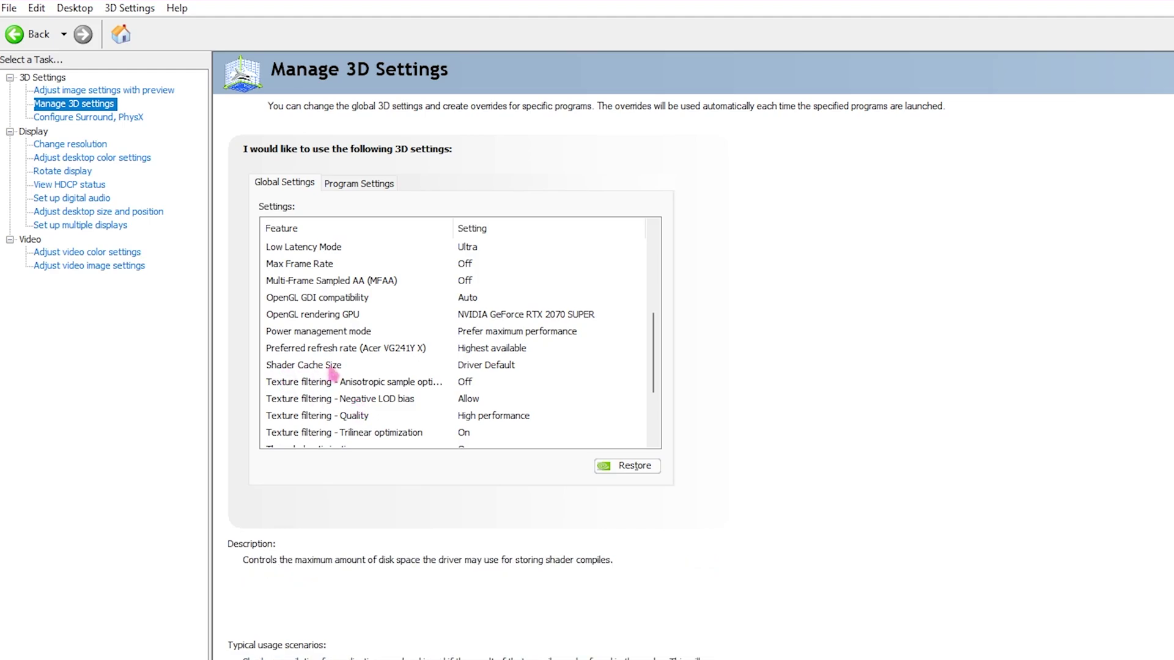
{"action": "left_click", "coordinate": [480, 367]}
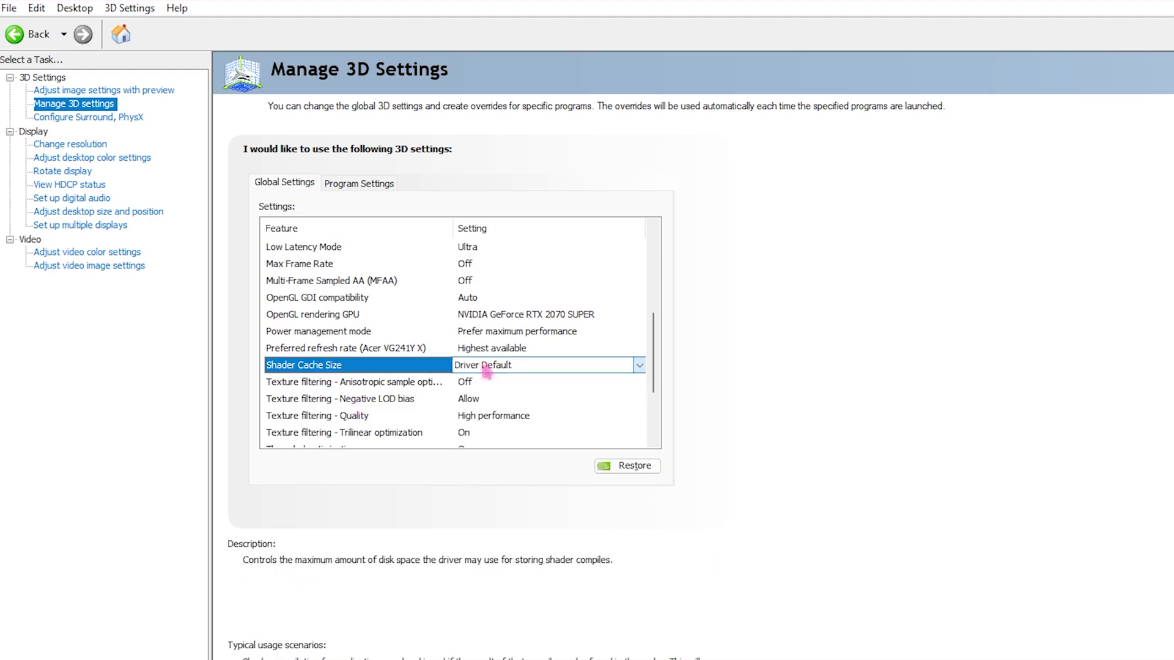
{"action": "left_click", "coordinate": [486, 367]}
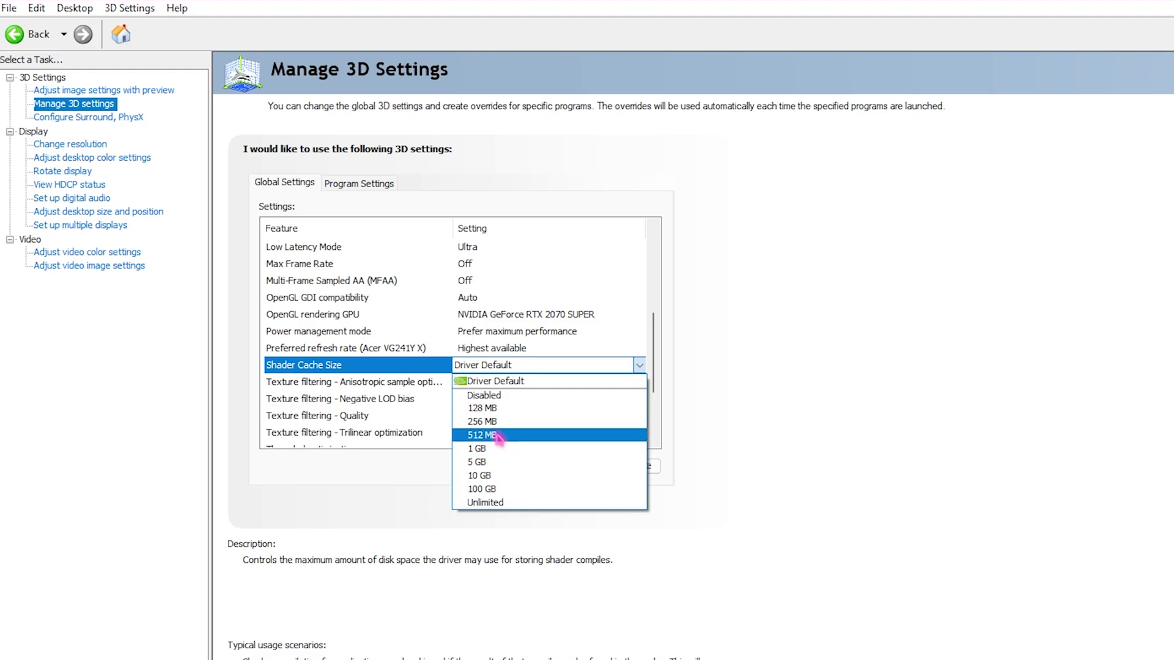
{"action": "left_click", "coordinate": [502, 382]}
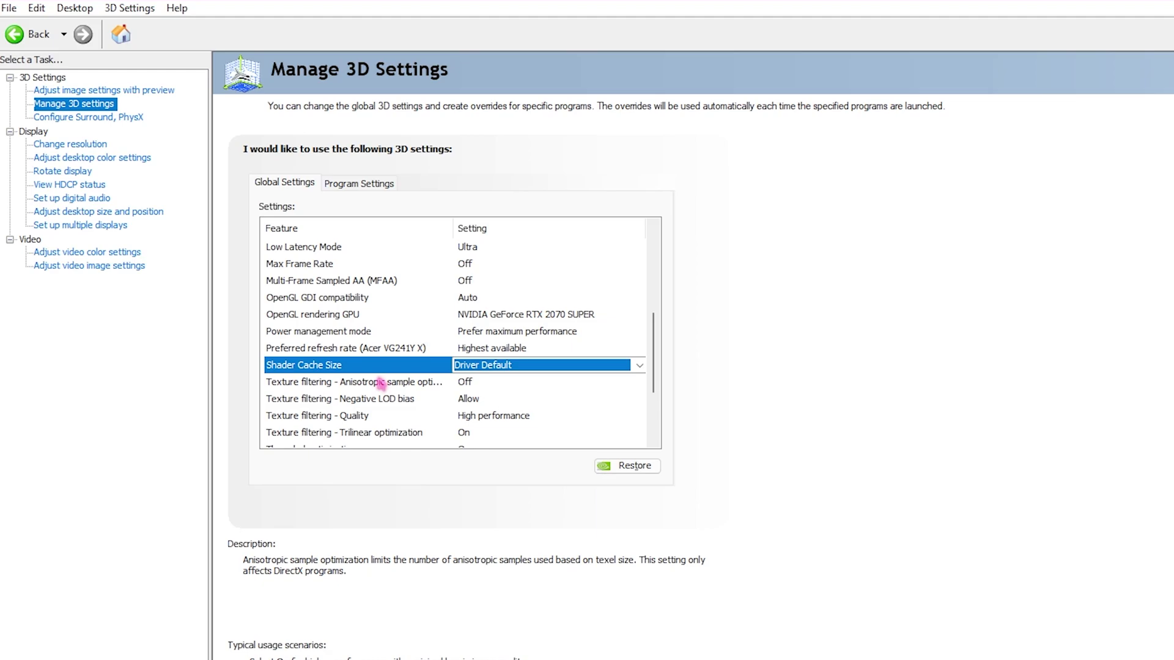
{"action": "mouse_move", "coordinate": [357, 397]}
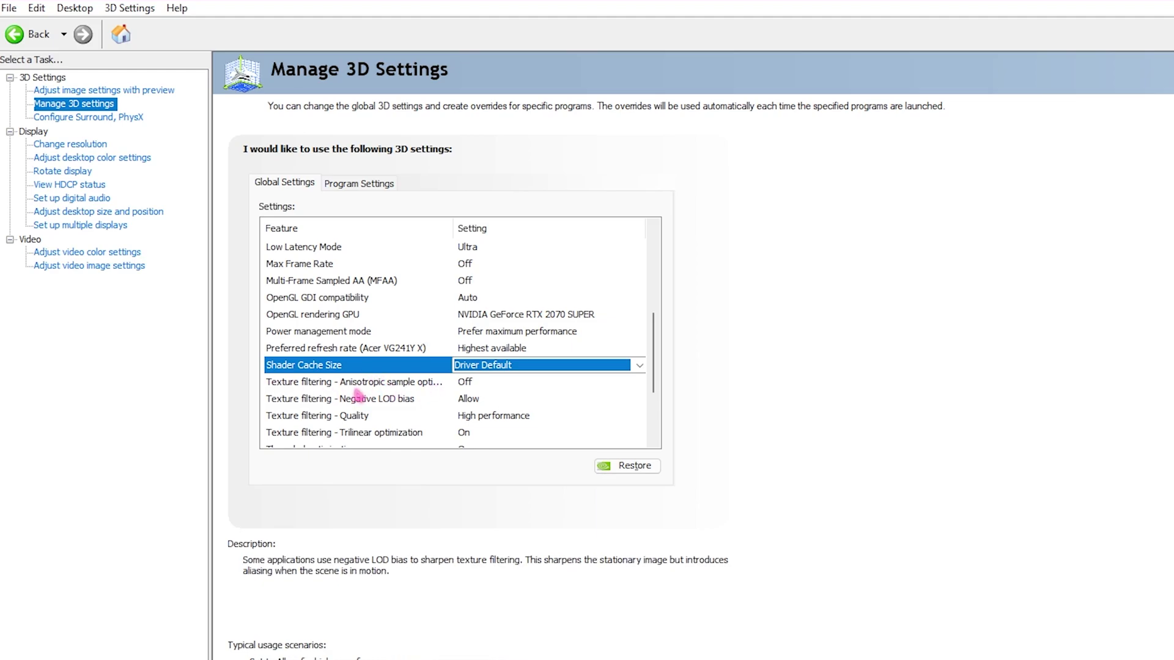
{"action": "left_click", "coordinate": [419, 398]}
{"action": "scroll", "coordinate": [416, 392], "scroll_direction": "down", "scroll_amount": 2}
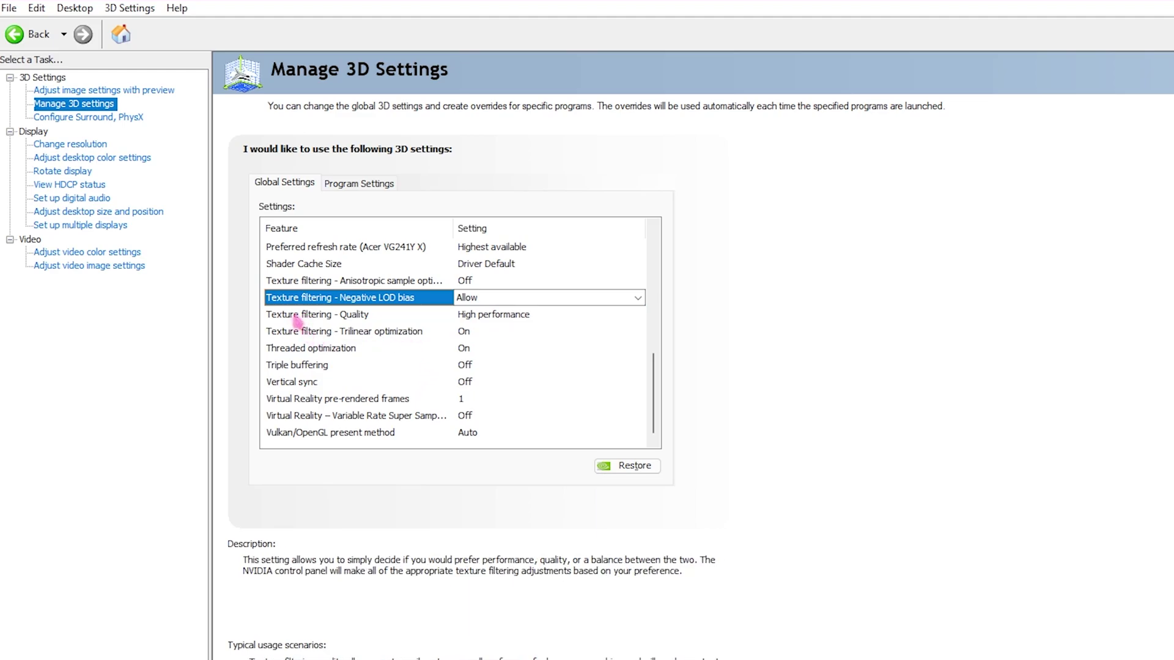
Step: Select the Texture filtering - Quality setting, then move to the Configure Surround, PhysX page
{"action": "left_click", "coordinate": [483, 317]}
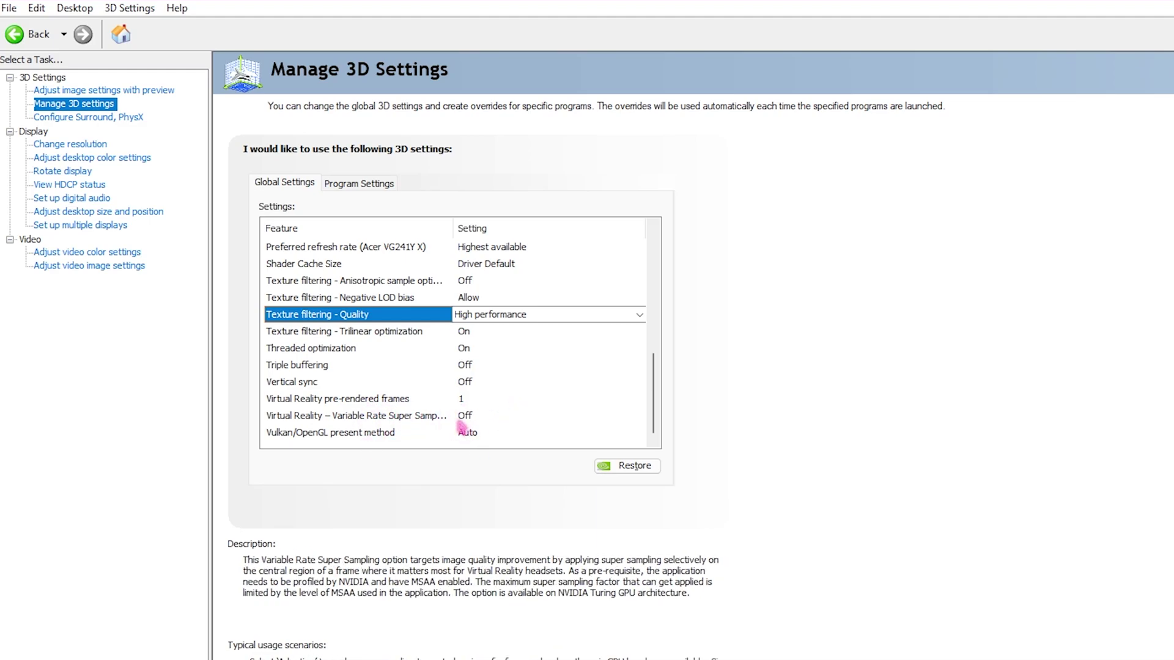
{"action": "left_click", "coordinate": [92, 117]}
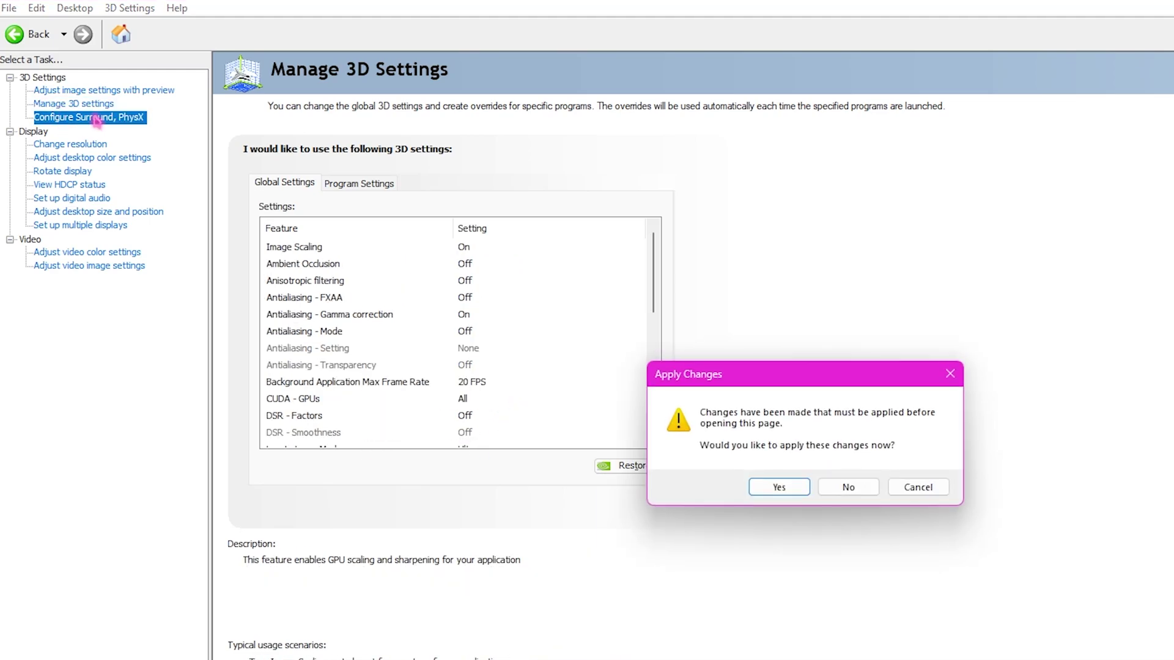
Step: Apply the pending 3D changes and keep the PhysX processor on the GeForce RTX 2070 SUPER
{"action": "left_click", "coordinate": [780, 487]}
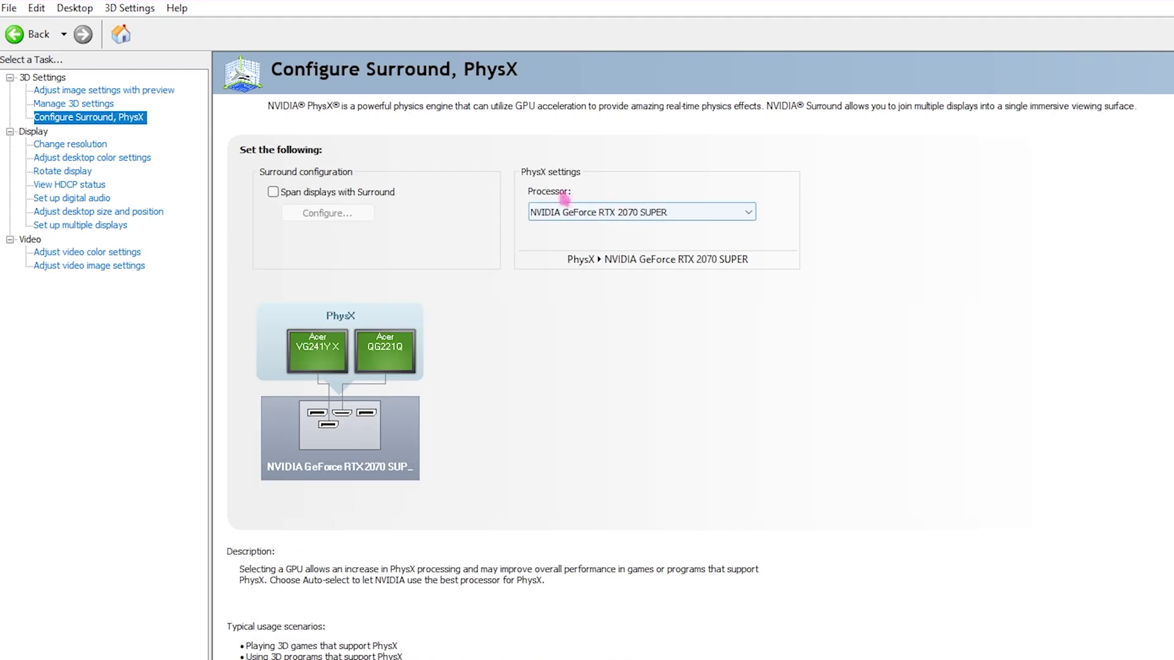
{"action": "left_click", "coordinate": [590, 214]}
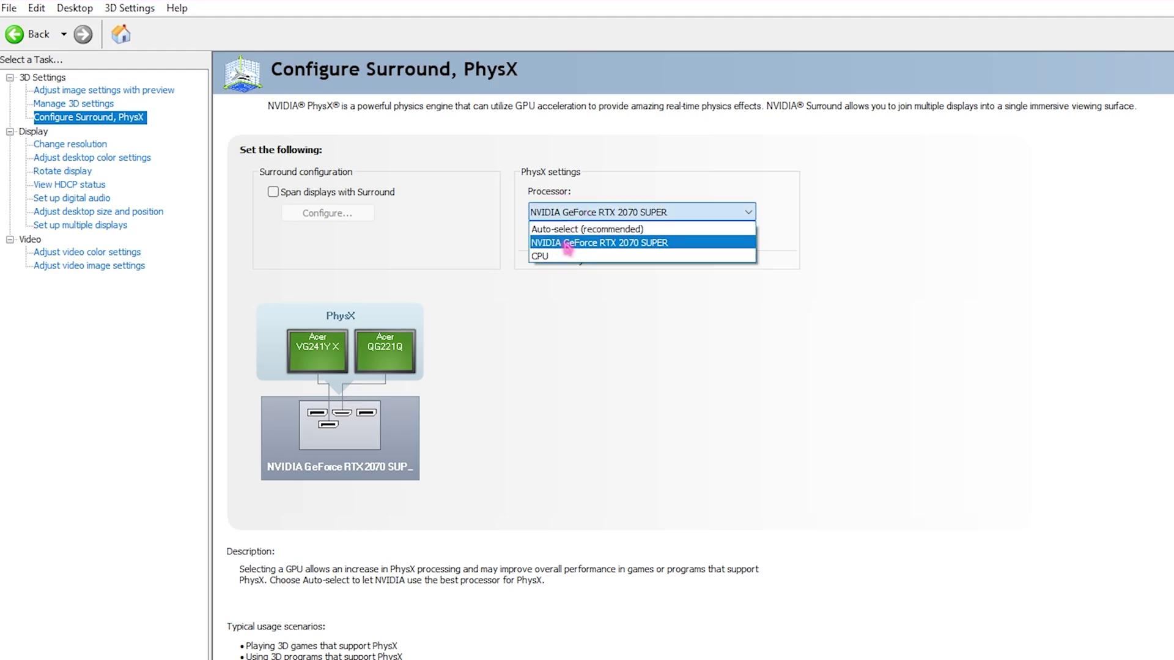
{"action": "left_click", "coordinate": [609, 245]}
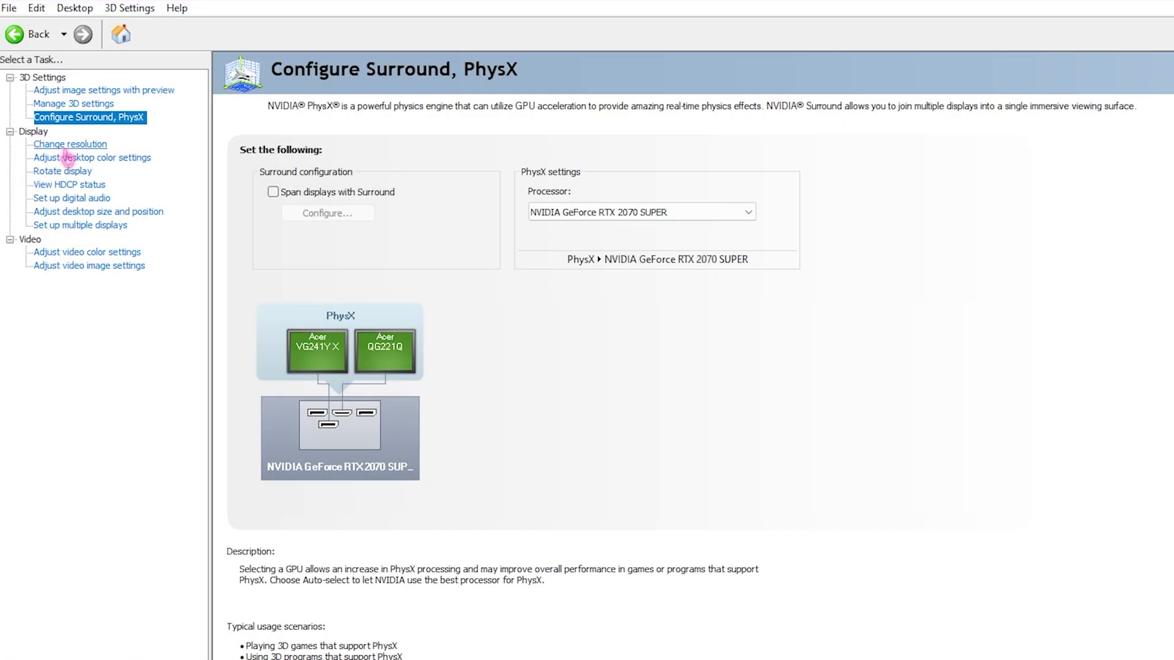
{"action": "left_click", "coordinate": [66, 158]}
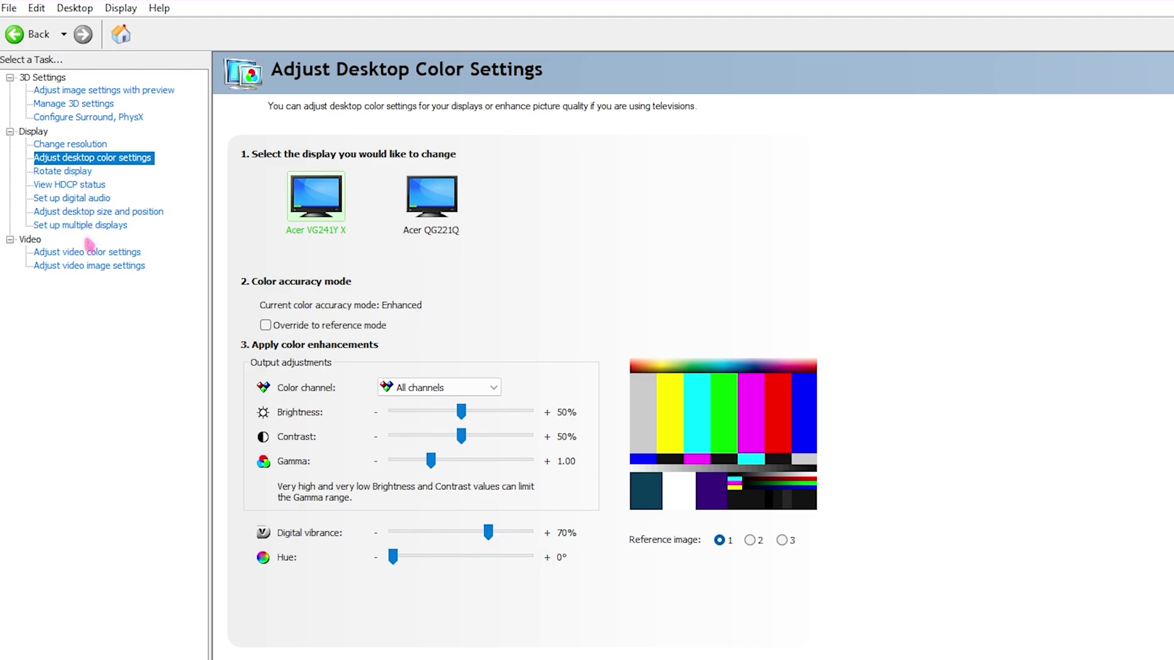
Step: Review the video Color sliders, then keep Advanced dynamic range at Full (0-255)
{"action": "left_click", "coordinate": [61, 254]}
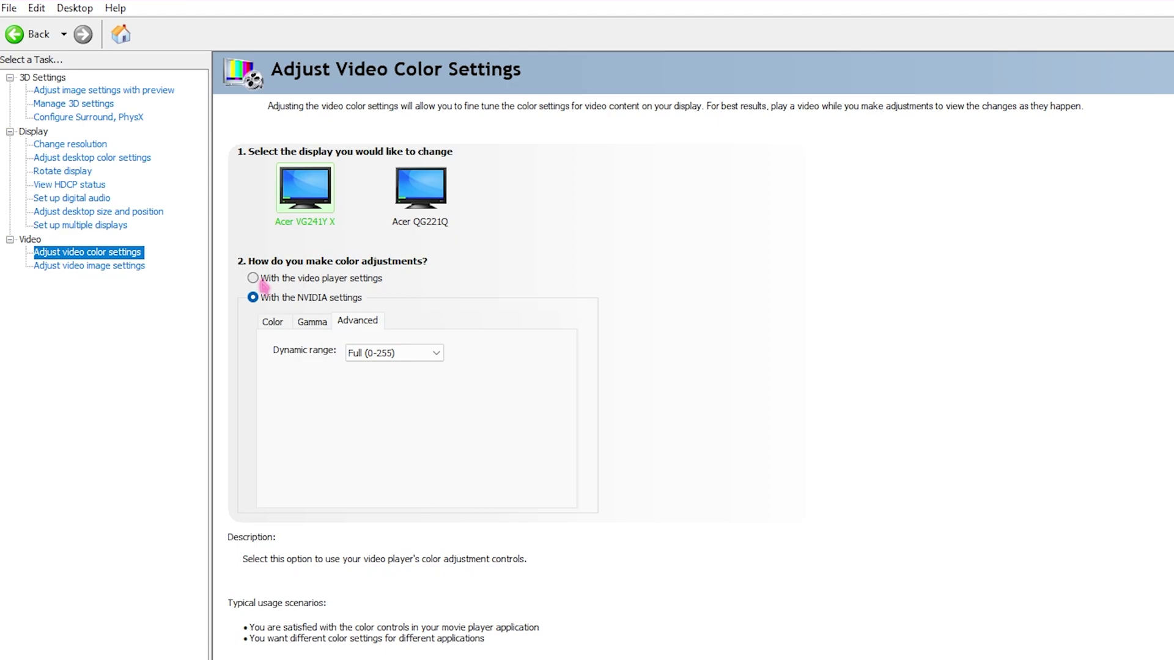
{"action": "left_click", "coordinate": [273, 322]}
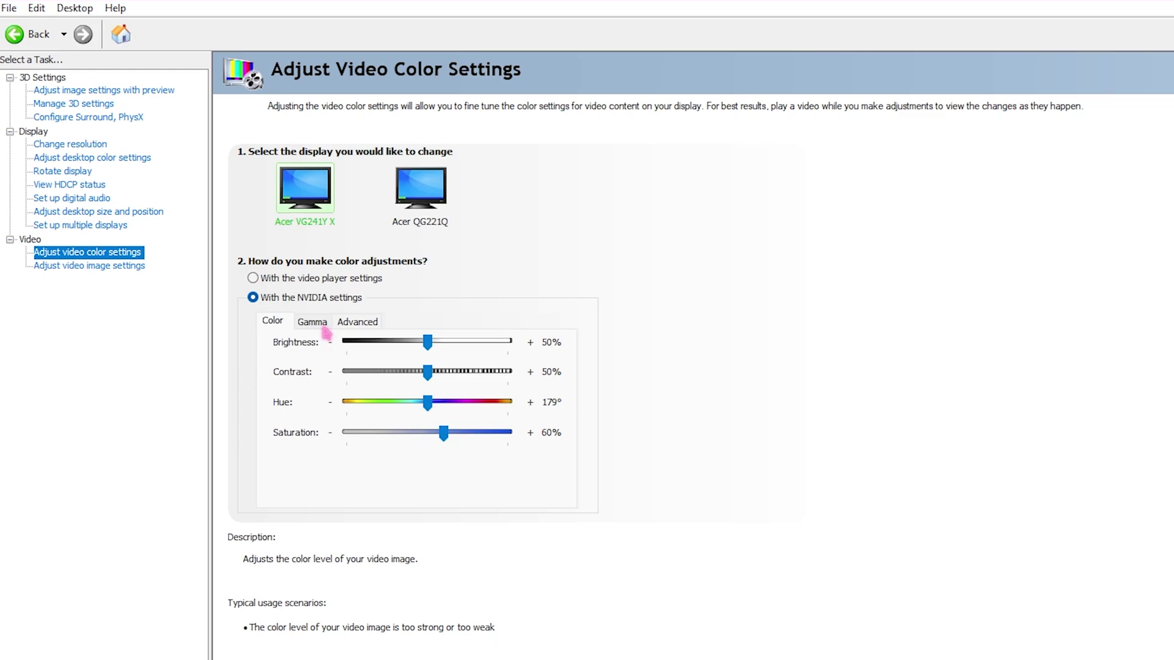
{"action": "left_click", "coordinate": [354, 325]}
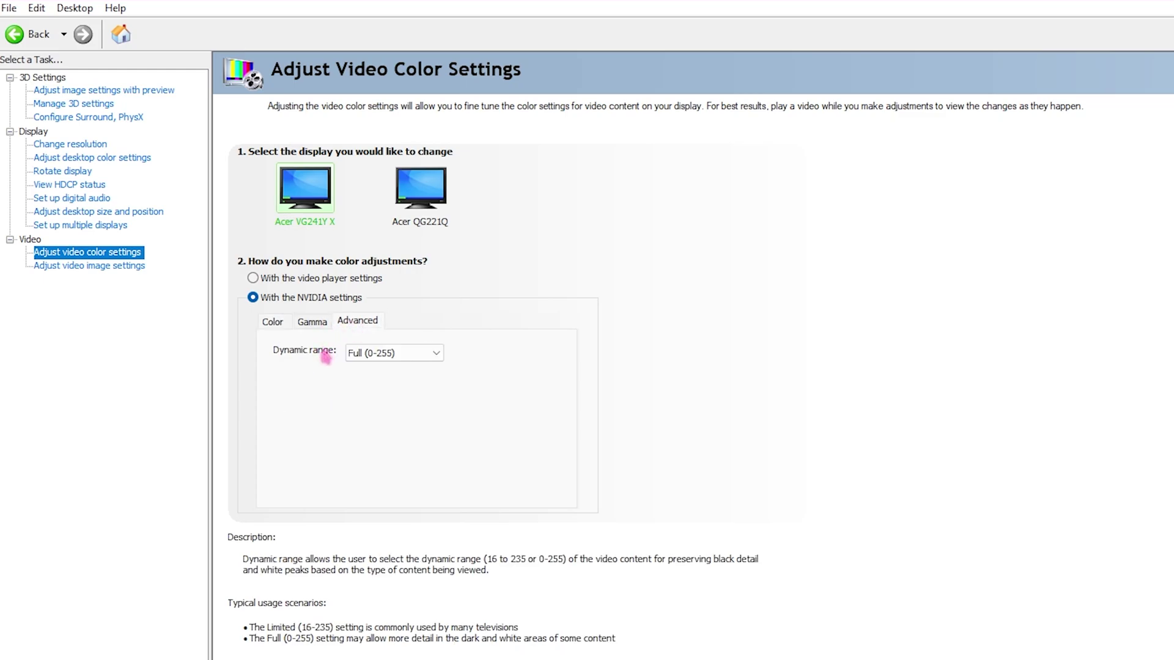
{"action": "left_click", "coordinate": [356, 355]}
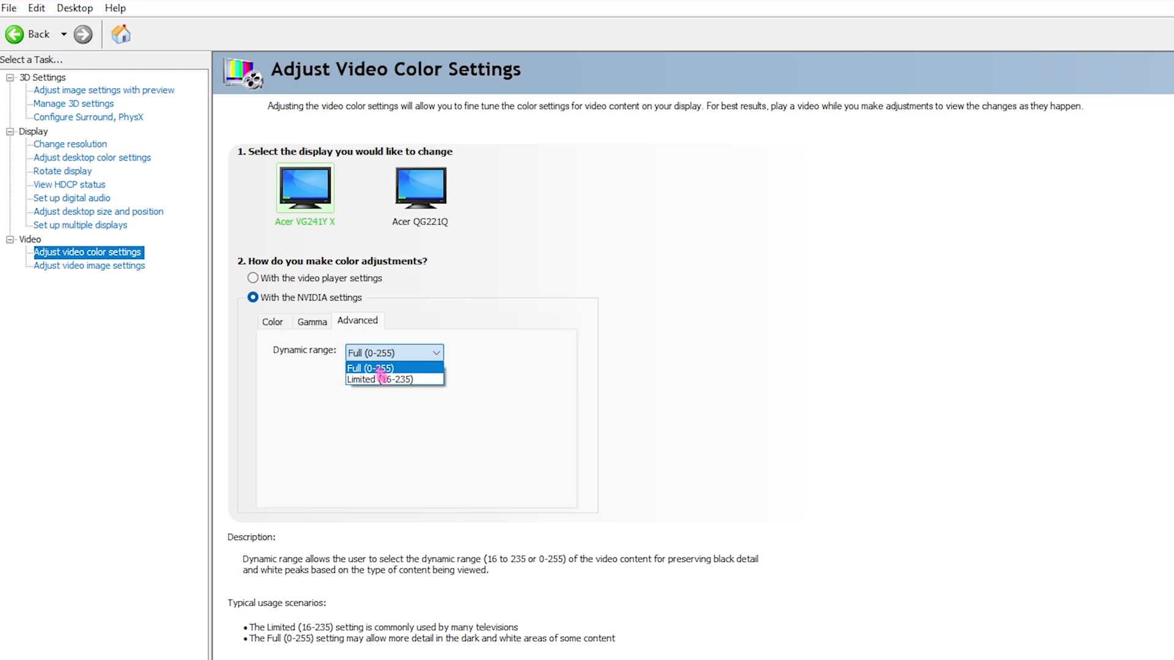
{"action": "left_click", "coordinate": [398, 368]}
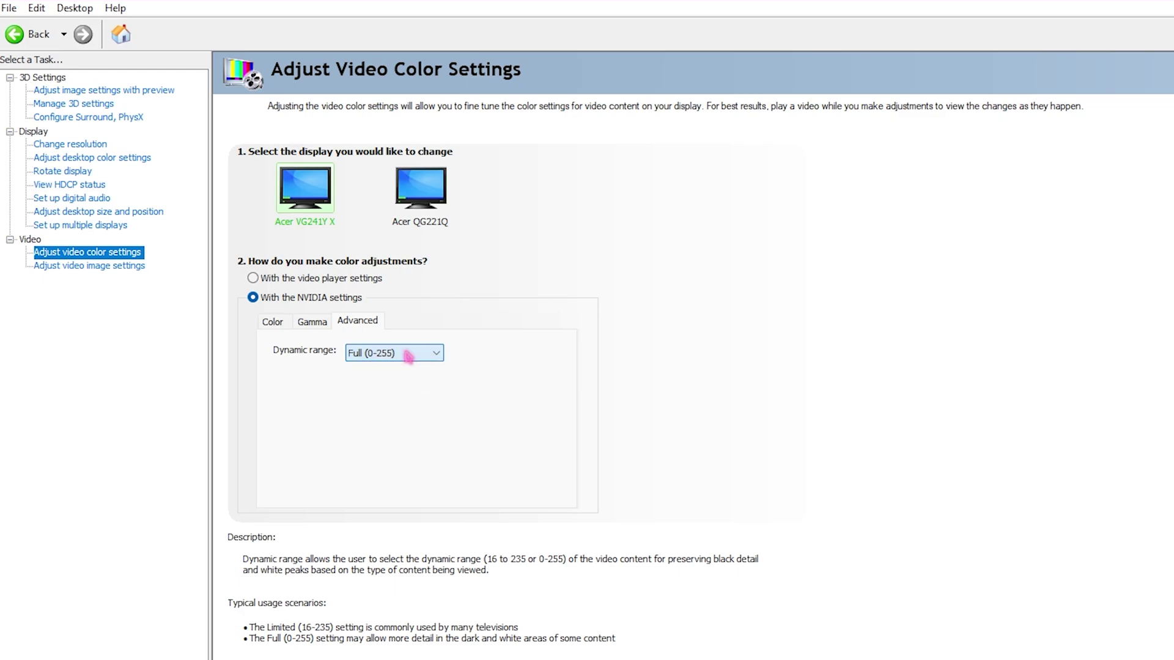